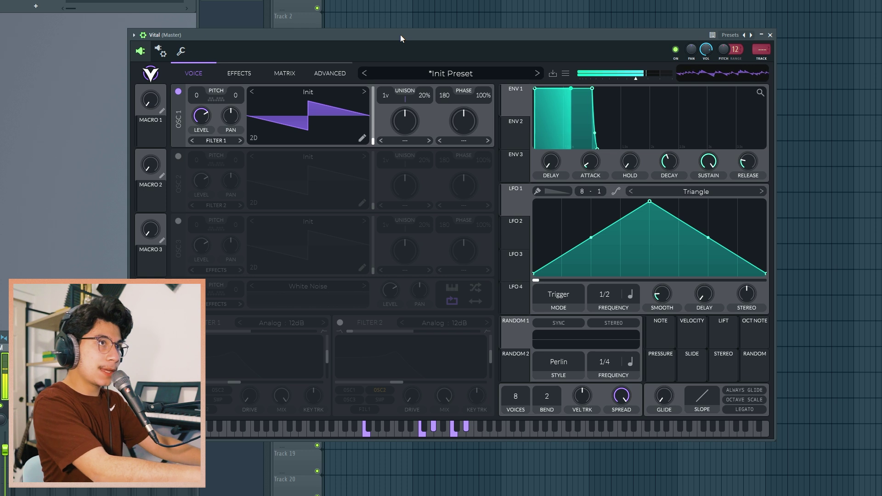
# Set OSC 1 unison to 8 voices at 5% detune, and OSC 2 unison to 8 voices
pyautogui.moveTo(637, 83)
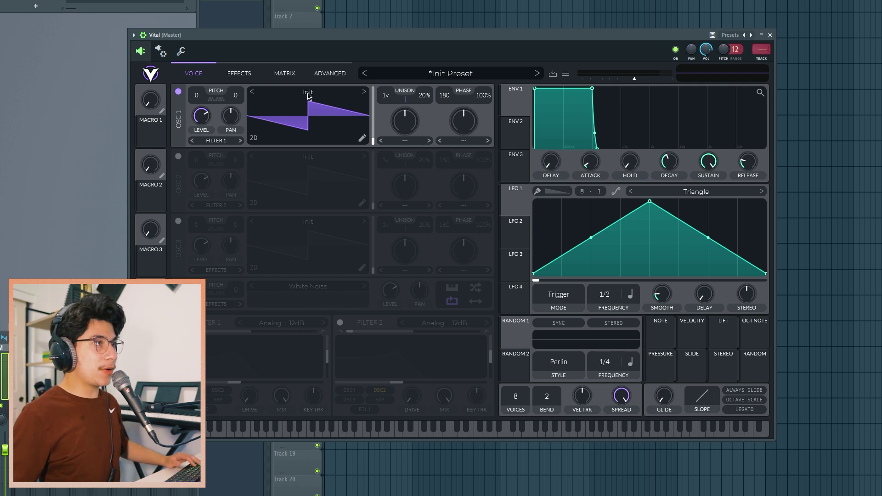
pyautogui.moveTo(385, 95); pyautogui.dragTo(390, 59)
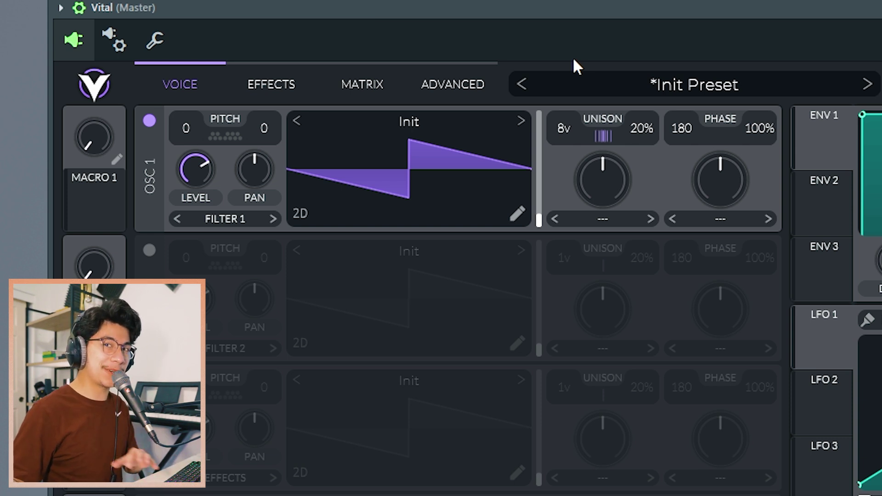
pyautogui.moveTo(649, 128); pyautogui.dragTo(657, 183)
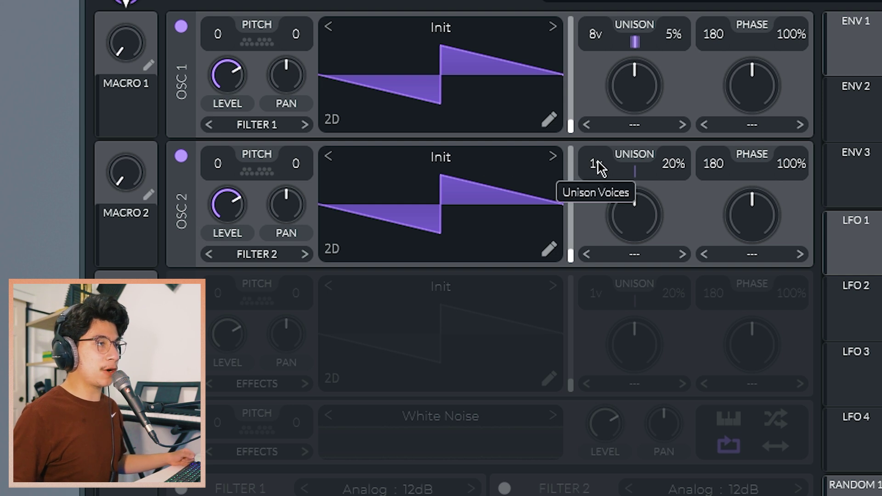
pyautogui.moveTo(597, 167); pyautogui.dragTo(610, 92)
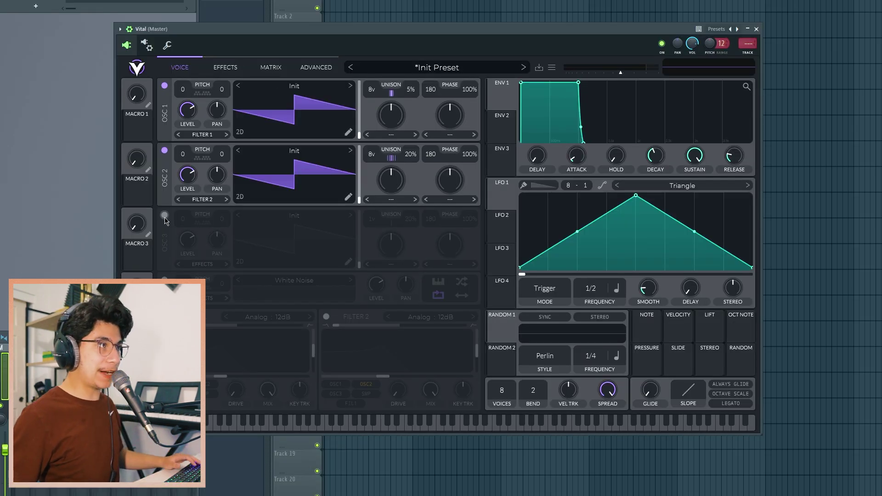
# Enable OSC 3 transposed up 24 semitones with 8 unison voices at 40% detune
pyautogui.click(165, 216)
pyautogui.moveTo(185, 222); pyautogui.dragTo(197, 160)
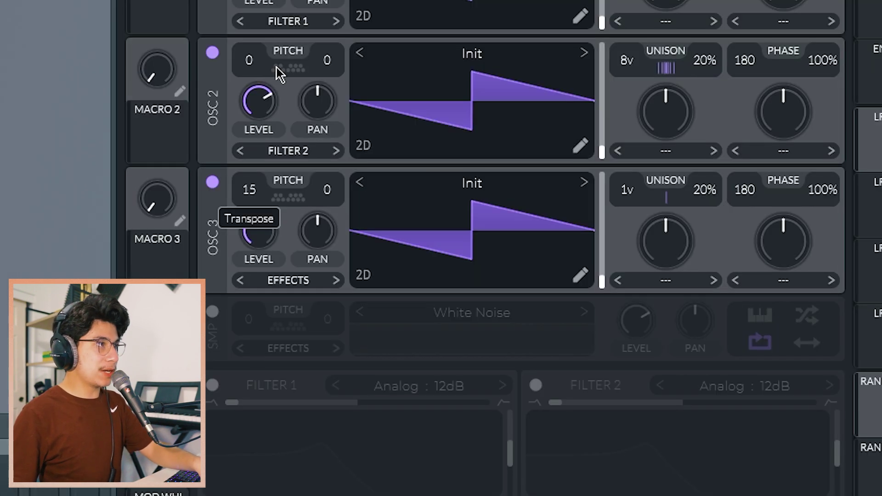
pyautogui.moveTo(278, 71); pyautogui.dragTo(285, 2)
pyautogui.moveTo(639, 189); pyautogui.dragTo(633, 105)
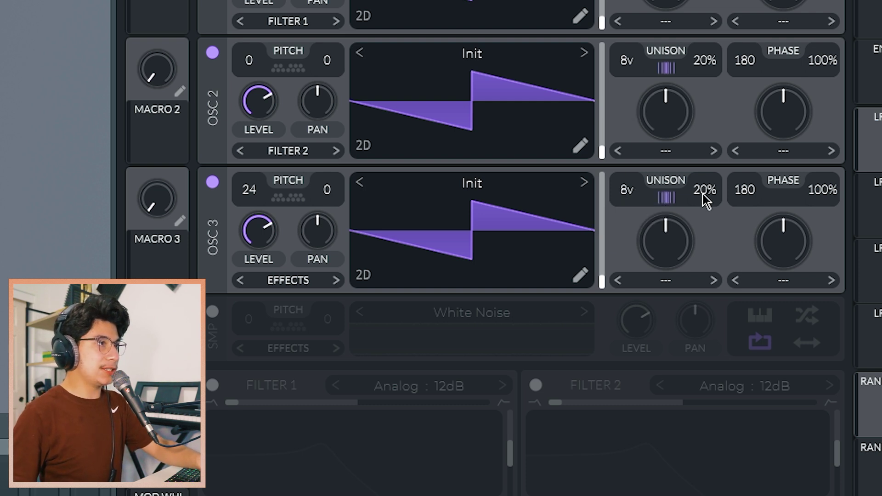
pyautogui.moveTo(702, 194); pyautogui.dragTo(691, 216)
# Audition OSC 3 alone, switch OSC 1 and OSC 2 back on, and turn OSC 3's level down
pyautogui.click(212, 52)
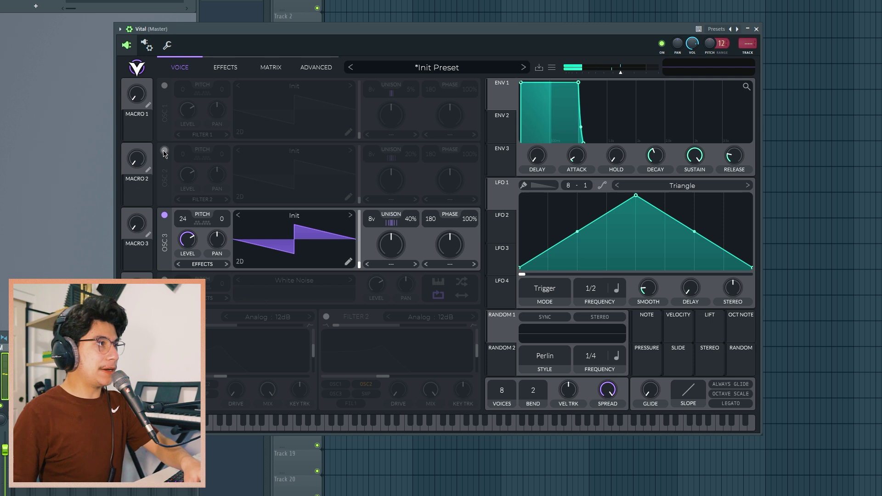
pyautogui.click(212, 52)
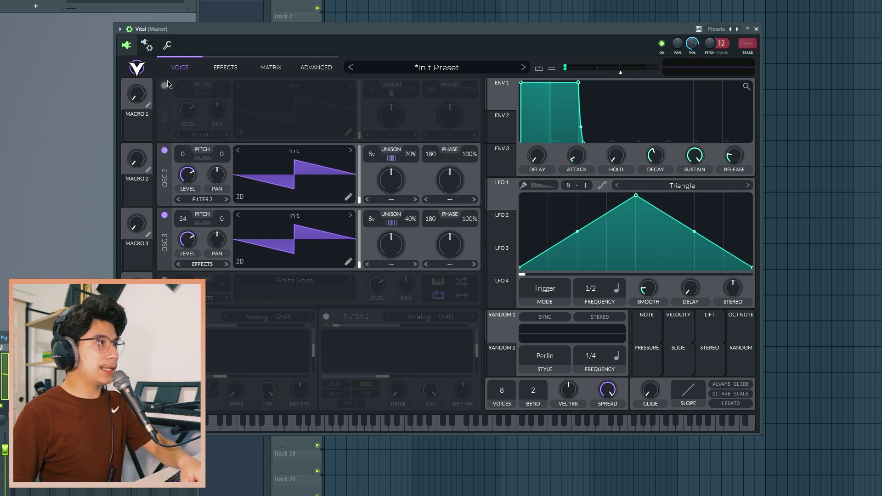
pyautogui.click(165, 85)
pyautogui.moveTo(187, 239)
pyautogui.mouseDown()
pyautogui.moveTo(187, 257)
pyautogui.moveTo(183, 226)
pyautogui.mouseUp()
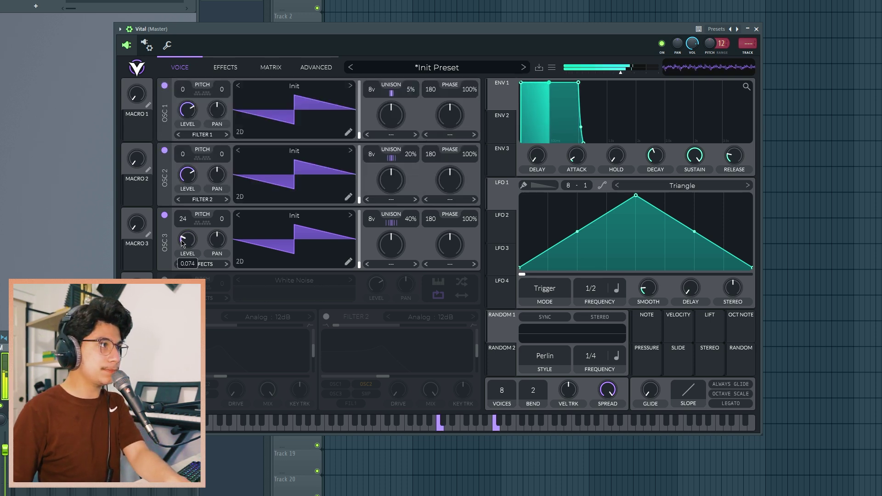
pyautogui.moveTo(182, 226); pyautogui.dragTo(186, 249)
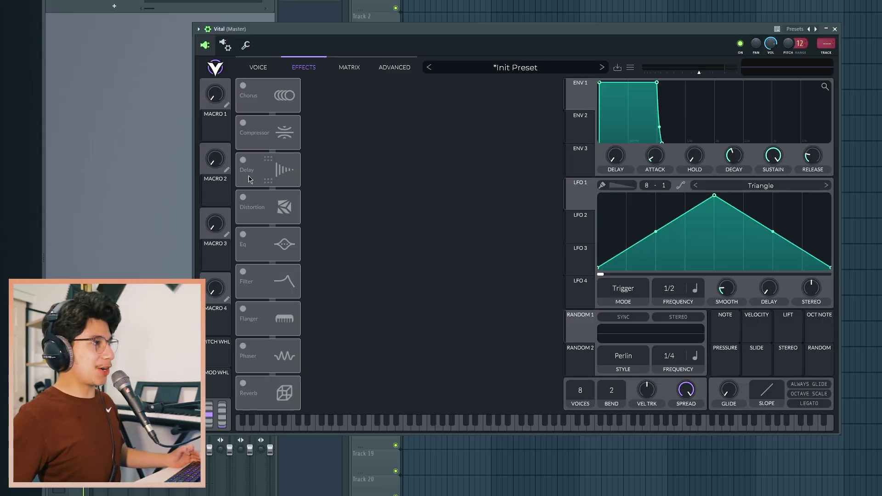
# Enable Soft Clip distortion and raise its drive to about 20 dB (18.60 dB)
pyautogui.click(243, 198)
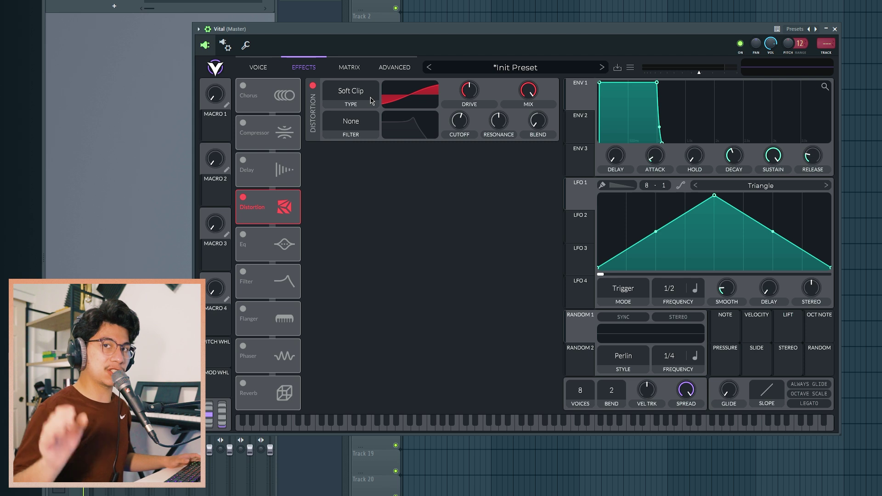
pyautogui.moveTo(466, 95); pyautogui.dragTo(469, 78)
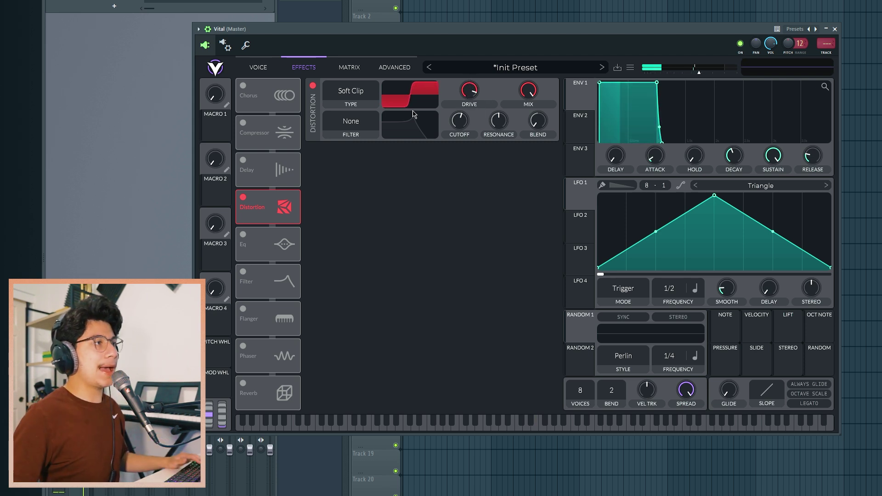
# Enable the EQ, cutting the low end and boosting the high band
pyautogui.click(243, 234)
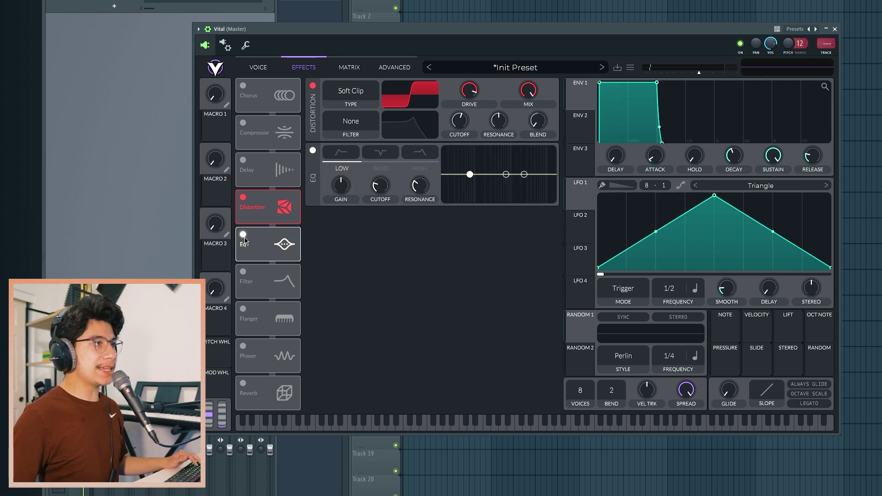
pyautogui.moveTo(469, 175); pyautogui.dragTo(507, 175)
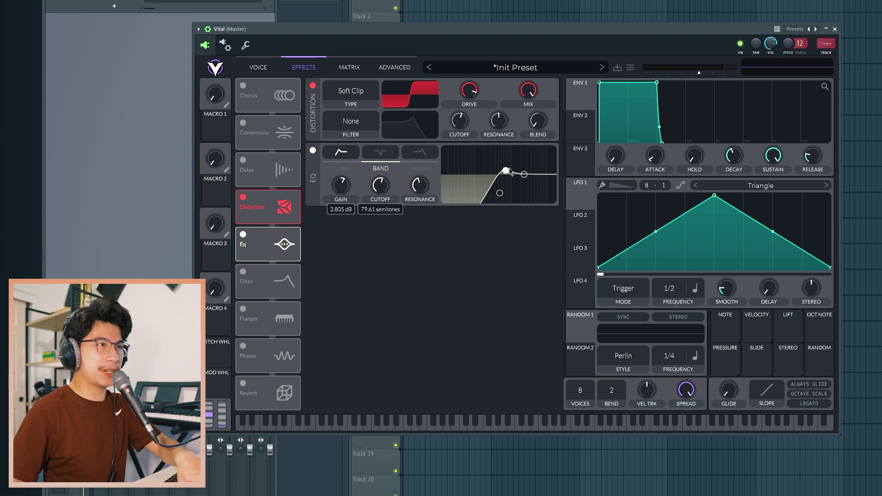
pyautogui.click(523, 175)
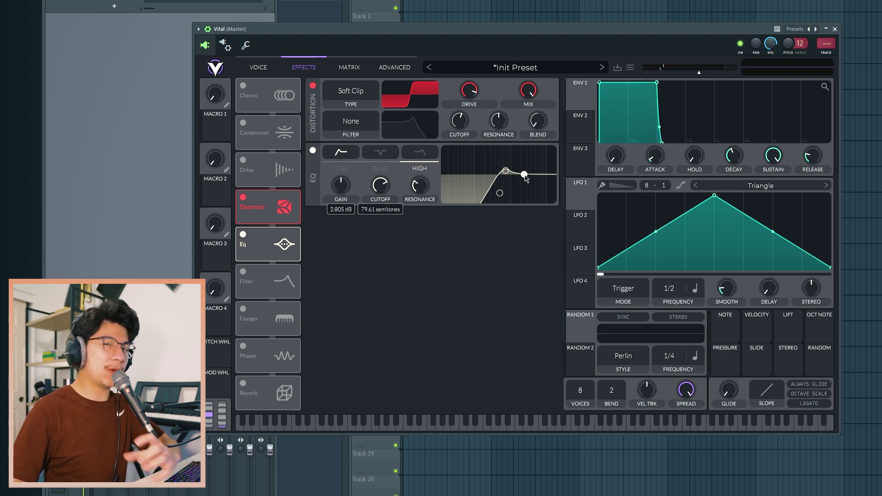
pyautogui.moveTo(525, 178); pyautogui.dragTo(539, 169)
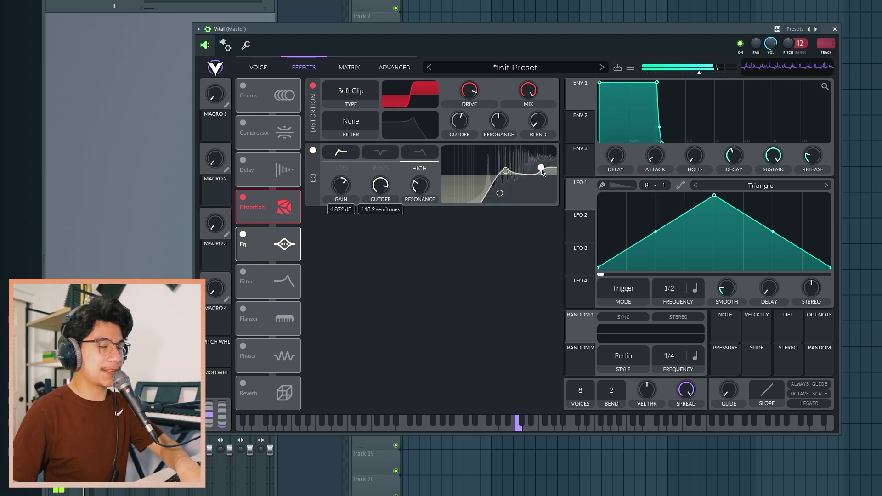
# Move Reverb directly after the EQ and switch it on, comparing it off and on
pyautogui.moveTo(268, 393); pyautogui.dragTo(248, 274)
pyautogui.click(248, 275)
pyautogui.click(248, 275)
pyautogui.click(248, 275)
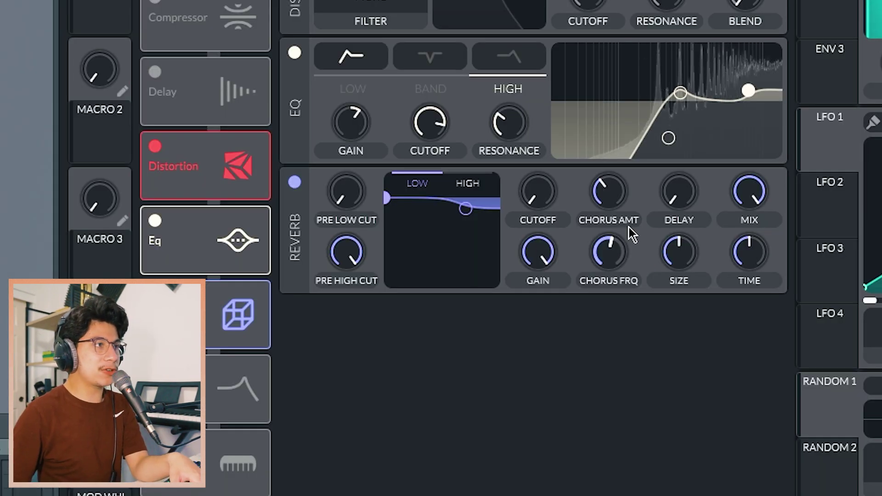
# Set the reverb's Chorus Amt to about 20% and its Time to about 1.000 secs
pyautogui.moveTo(616, 191)
pyautogui.mouseDown()
pyautogui.moveTo(618, 166)
pyautogui.moveTo(621, 180)
pyautogui.mouseUp()
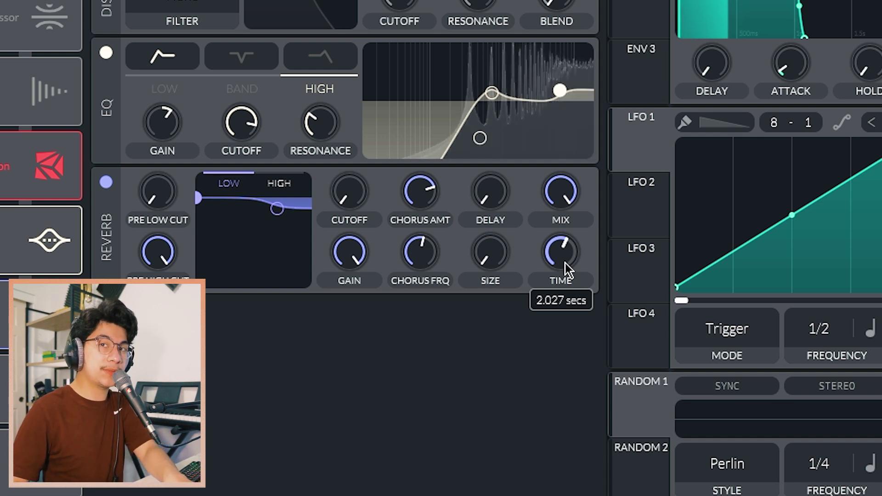
pyautogui.moveTo(564, 262); pyautogui.dragTo(570, 272)
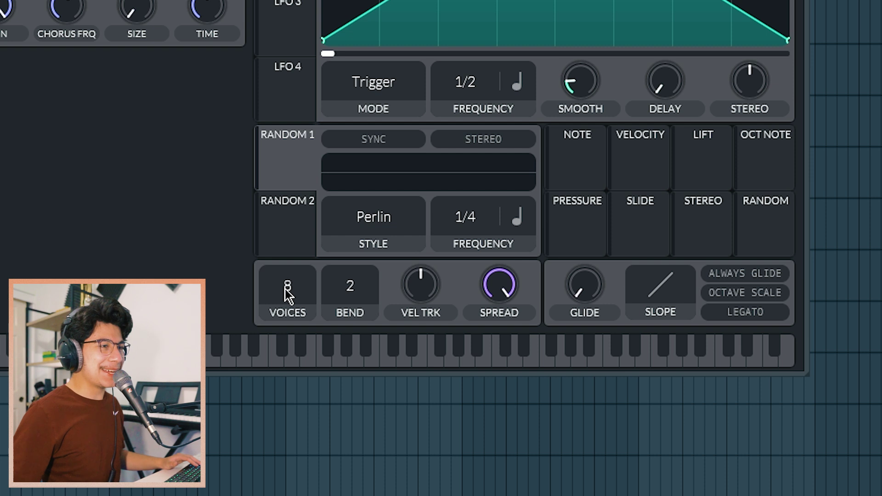
# Turn on legato and set the glide time to about 0.245 seconds
pyautogui.moveTo(585, 304); pyautogui.dragTo(593, 216)
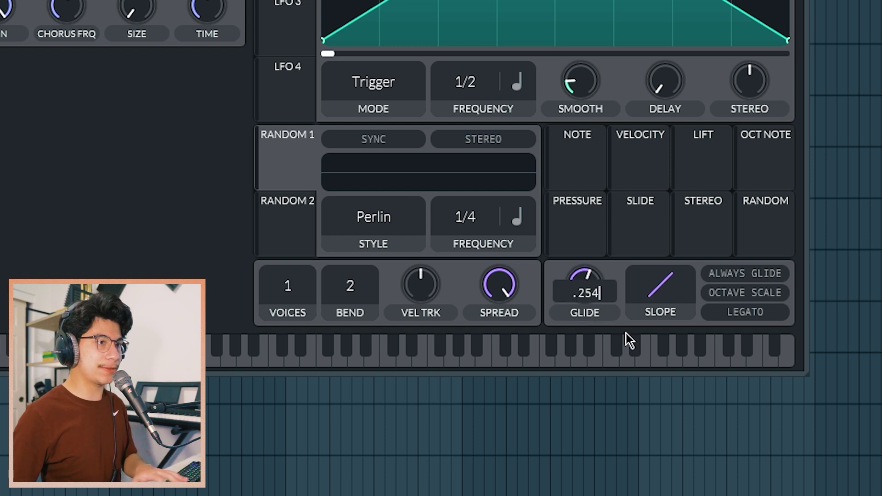
pyautogui.click(774, 319)
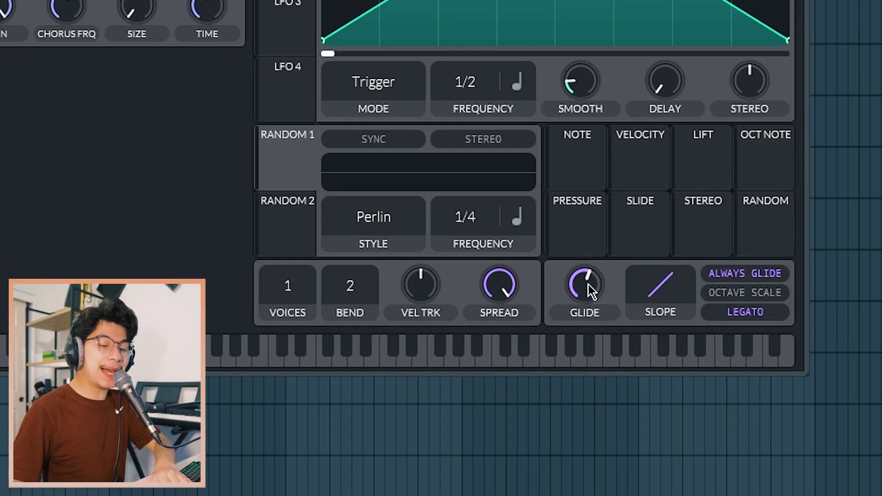
pyautogui.moveTo(589, 291); pyautogui.dragTo(585, 247)
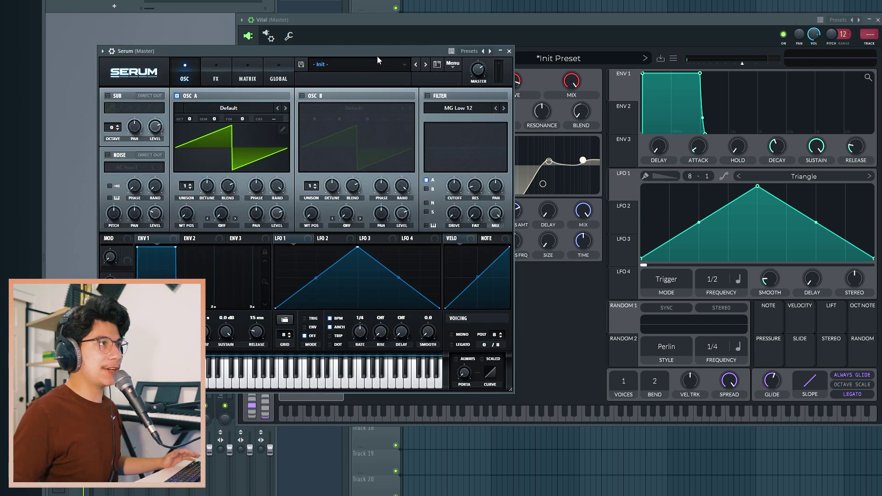
# Load Serum's Leads > Cry preset, drop its CRY macro to 0%, and return to Vital
pyautogui.moveTo(138, 47); pyautogui.dragTo(209, 54)
pyautogui.click(399, 67)
pyautogui.click(427, 185)
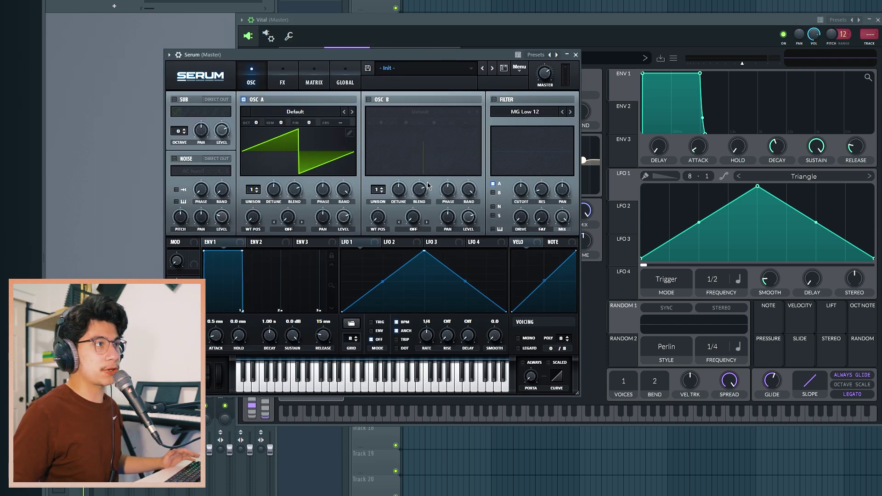
pyautogui.click(439, 67)
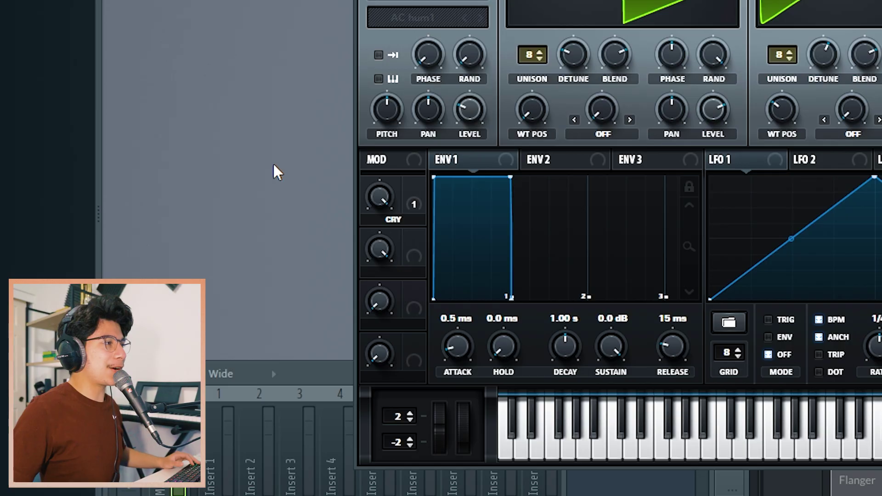
pyautogui.moveTo(390, 191); pyautogui.dragTo(392, 463)
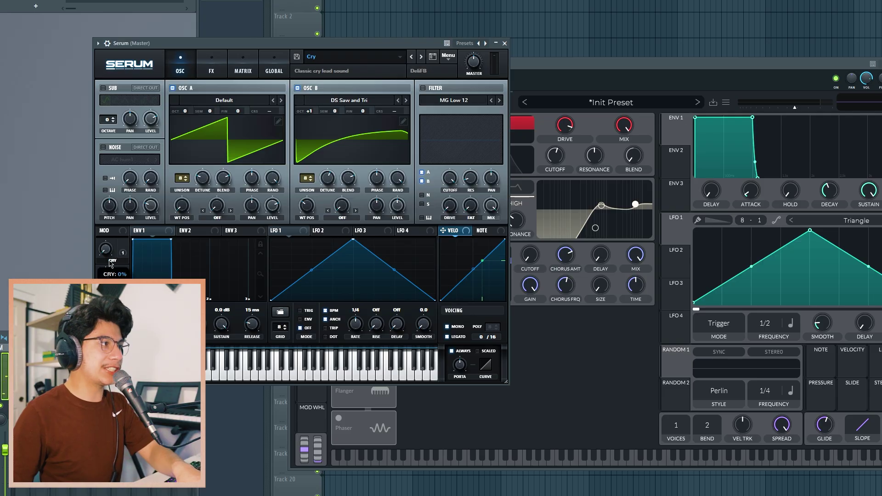
pyautogui.click(509, 101)
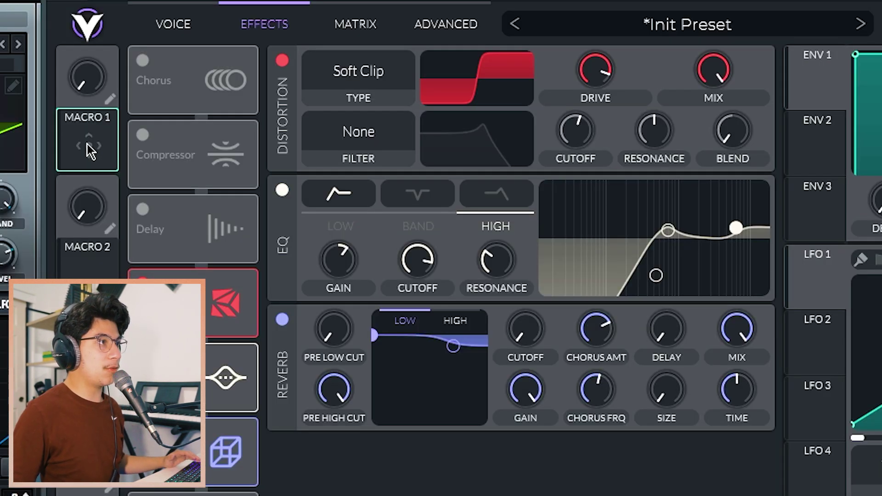
# Route Macro 1 to the reverb mix, set its amount, and start renaming it CRY
pyautogui.moveTo(314, 152); pyautogui.dragTo(645, 240)
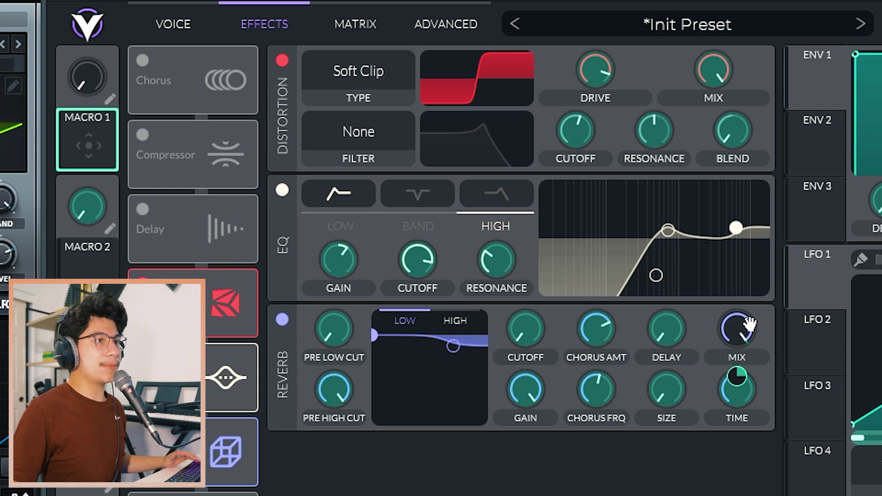
pyautogui.moveTo(744, 328); pyautogui.dragTo(744, 328)
pyautogui.moveTo(736, 377); pyautogui.dragTo(737, 353)
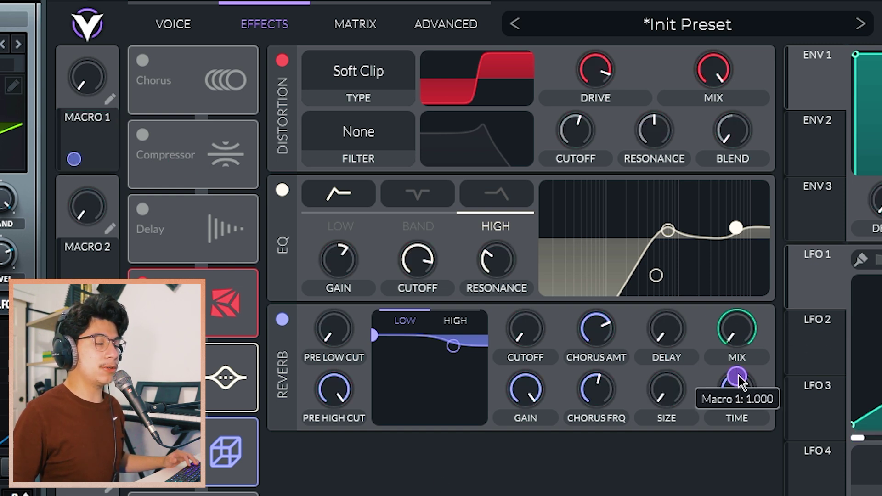
pyautogui.click(110, 100)
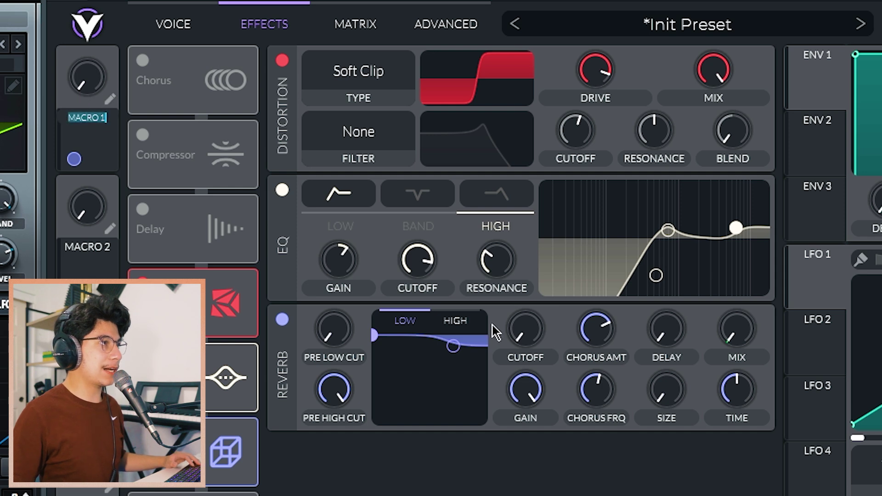
pyautogui.write('c')
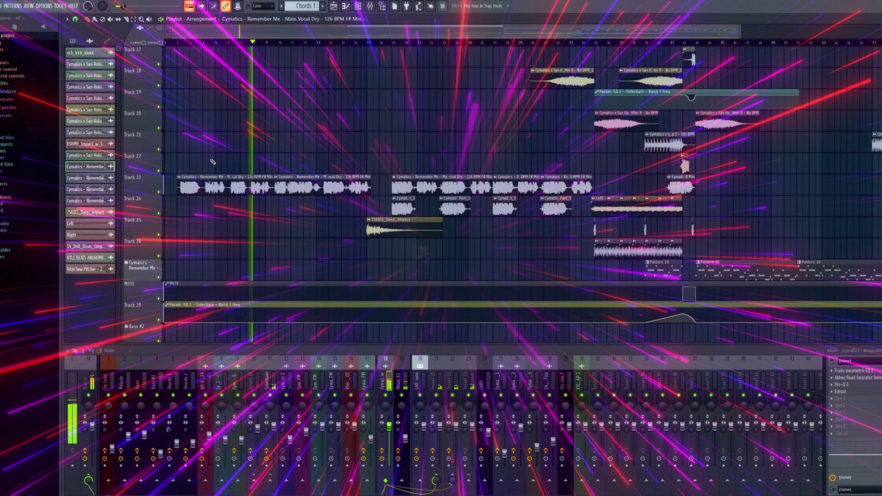
pyautogui.doubleClick(293, 183)
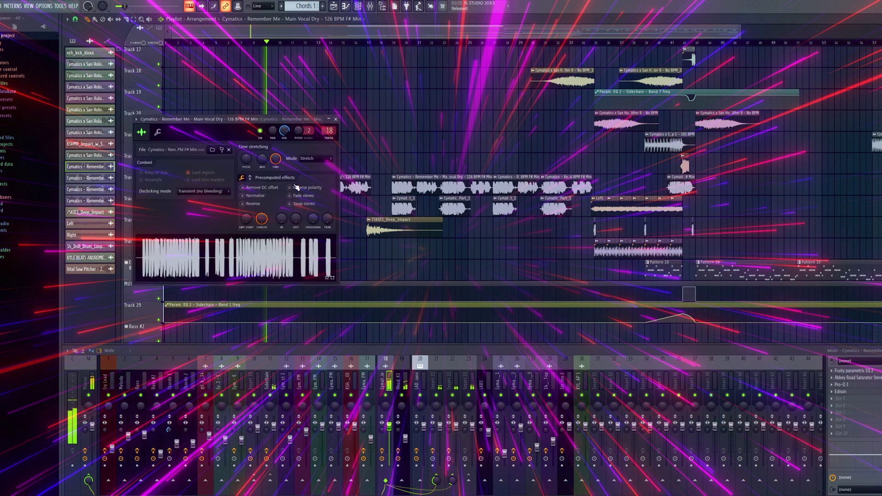
pyautogui.click(331, 125)
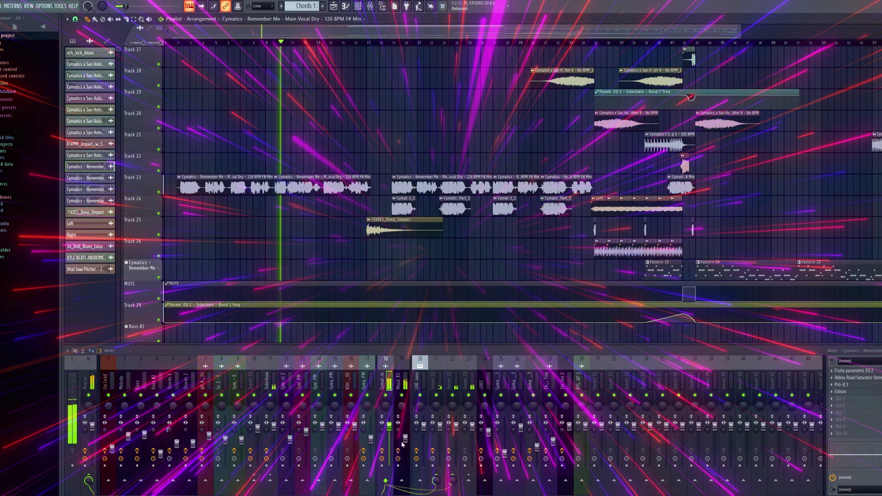
pyautogui.click(402, 413)
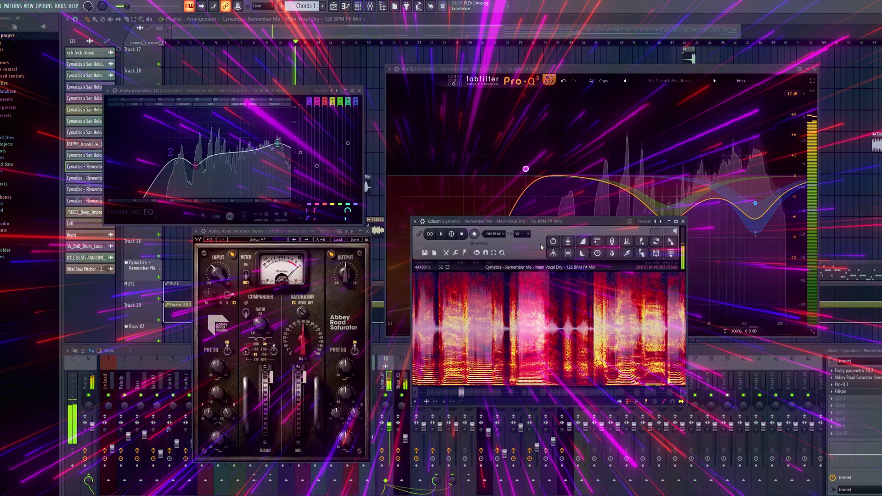
pyautogui.click(661, 238)
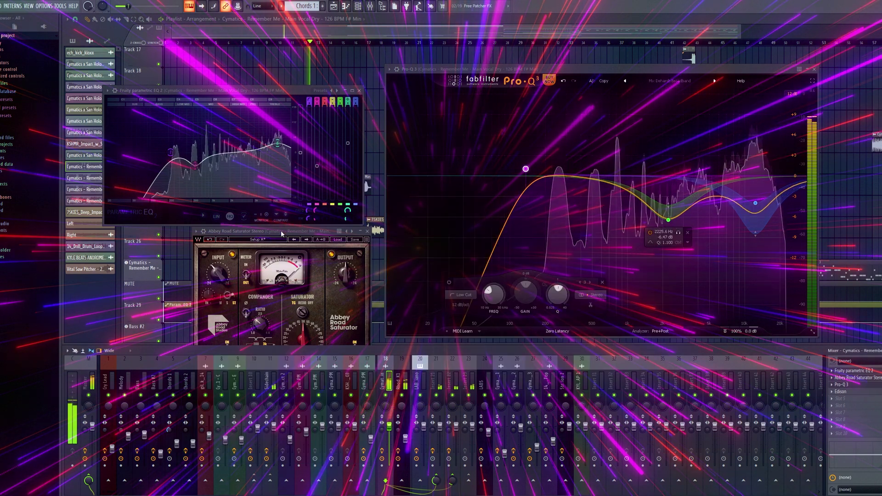
pyautogui.click(369, 228)
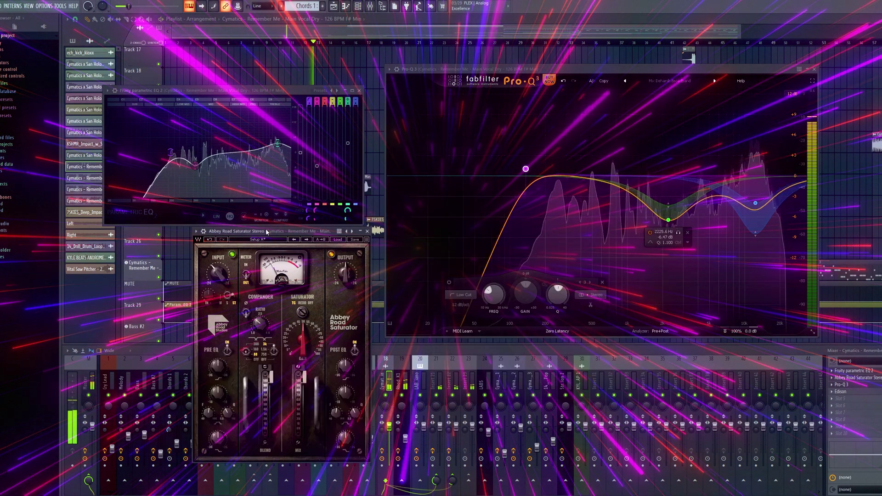
pyautogui.click(367, 231)
pyautogui.click(359, 91)
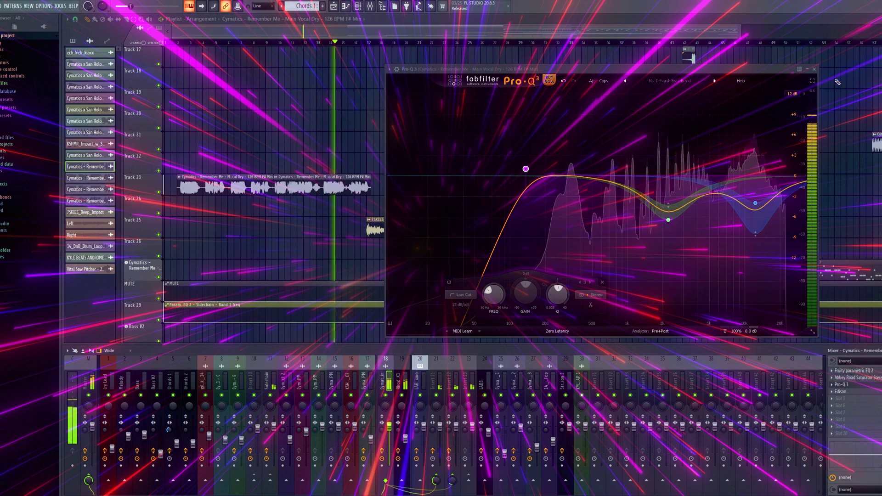
pyautogui.click(814, 69)
pyautogui.scroll(10, 421, 229)
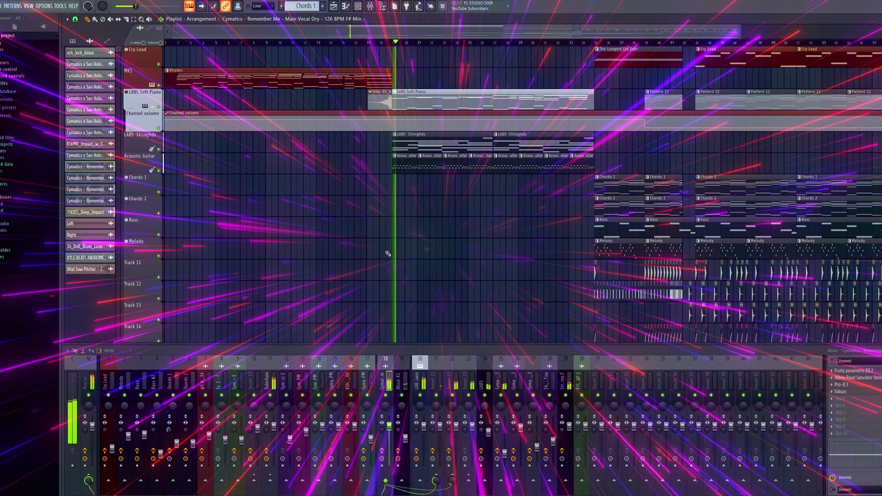
# Select the LABS Soft Piano clip and mixer insert 20, and open all its plugin windows
pyautogui.click(465, 103)
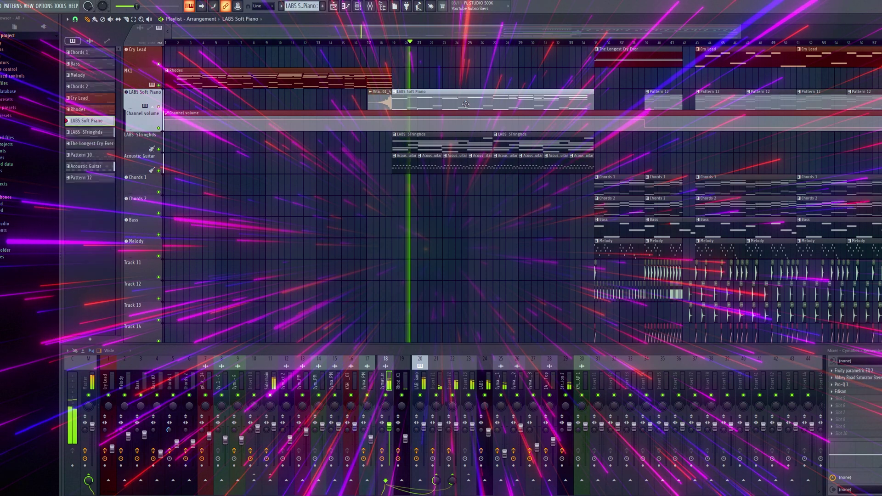
pyautogui.click(420, 362)
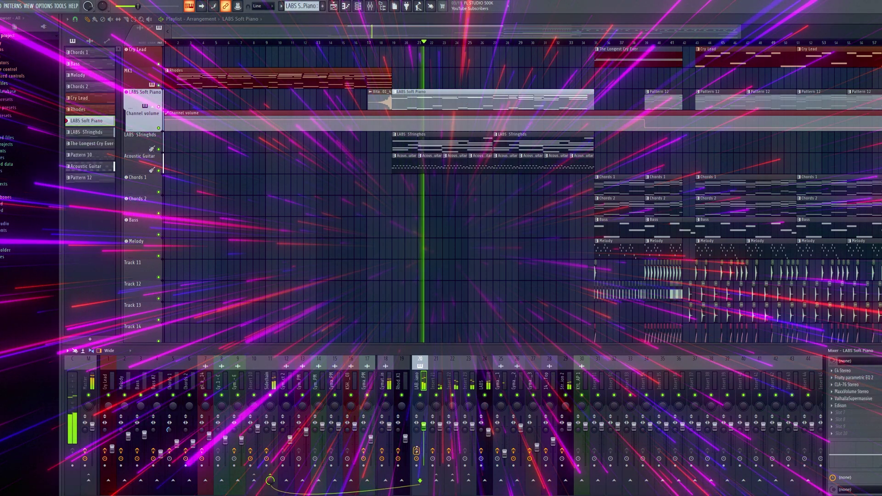
pyautogui.click(419, 452)
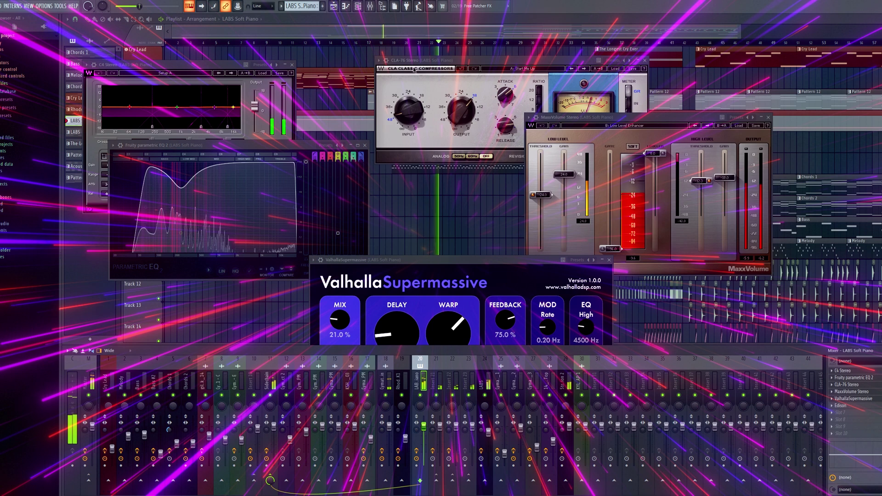
pyautogui.click(422, 61)
pyautogui.moveTo(422, 61); pyautogui.dragTo(369, 25)
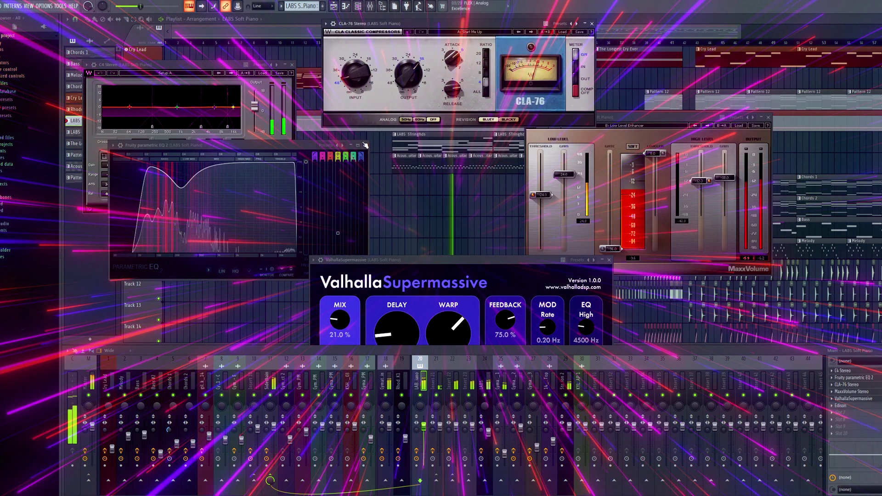
# Close the parametric EQ, C4, Supermassive, MaxxVolume and CLA-76 windows
pyautogui.click(365, 145)
pyautogui.click(292, 65)
pyautogui.click(608, 260)
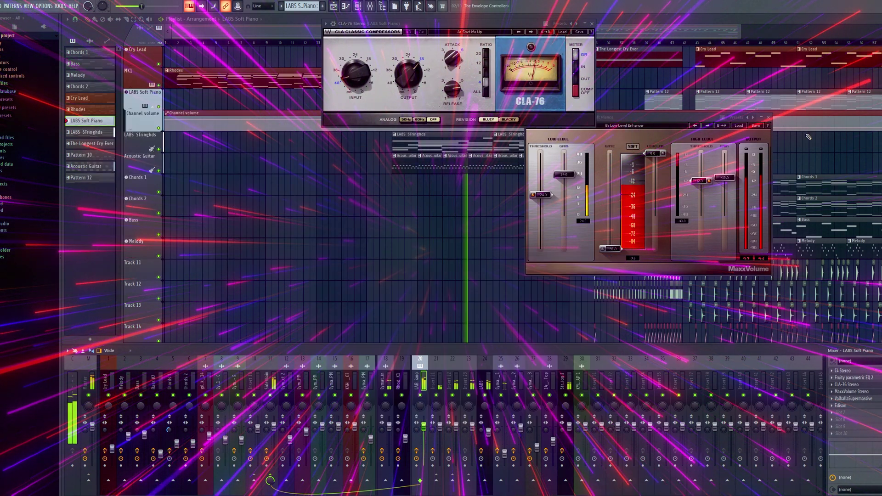
pyautogui.click(770, 118)
pyautogui.click(591, 23)
pyautogui.scroll(5, 512, 141)
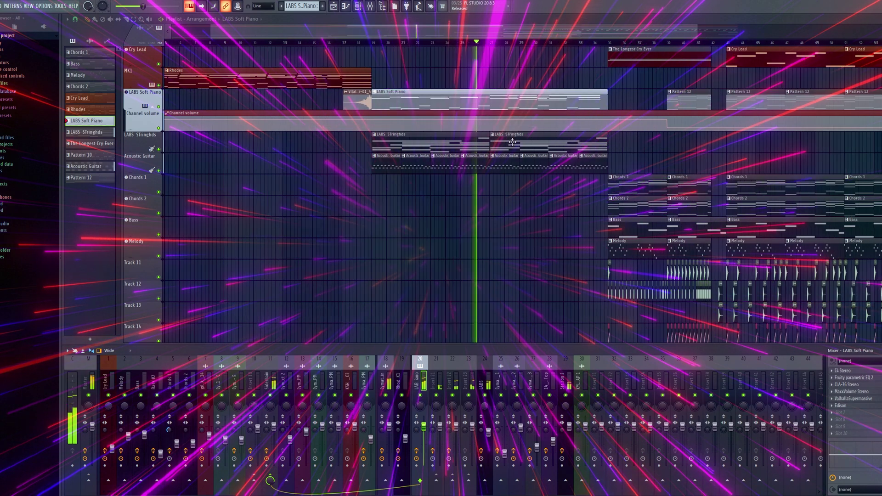
pyautogui.scroll(-8, 593, 219)
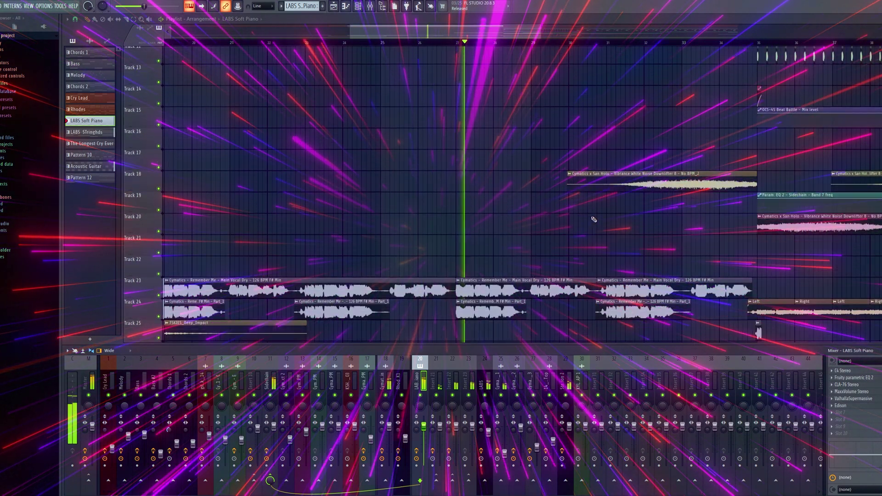
# Select vocal clip Part_1 and insert 25, view its parametric EQ, then close the plugin windows
pyautogui.click(489, 186)
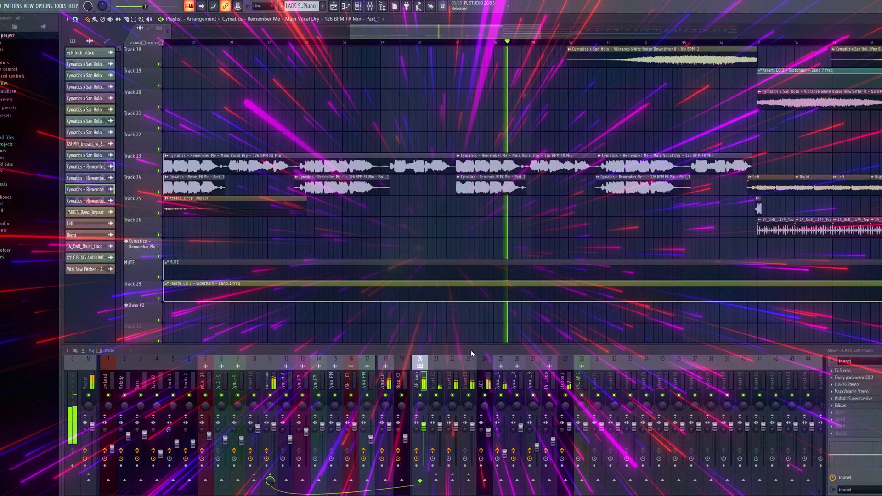
pyautogui.click(494, 384)
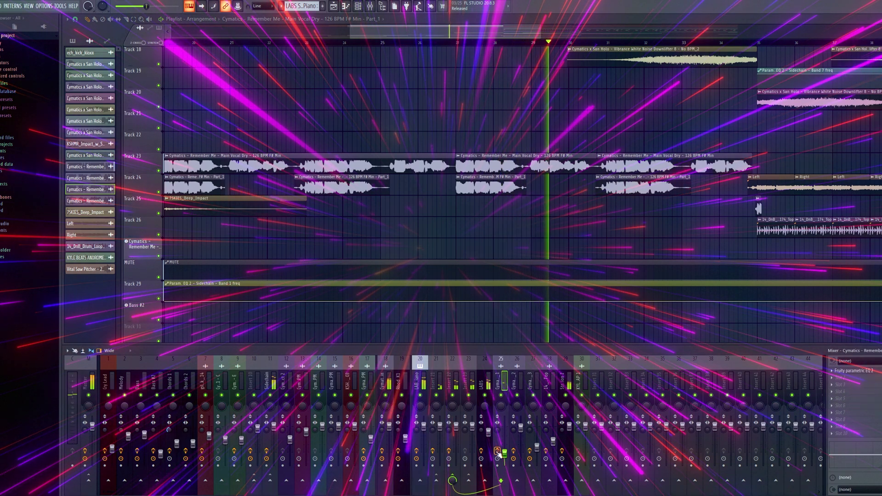
pyautogui.click(851, 371)
pyautogui.moveTo(400, 124); pyautogui.dragTo(476, 156)
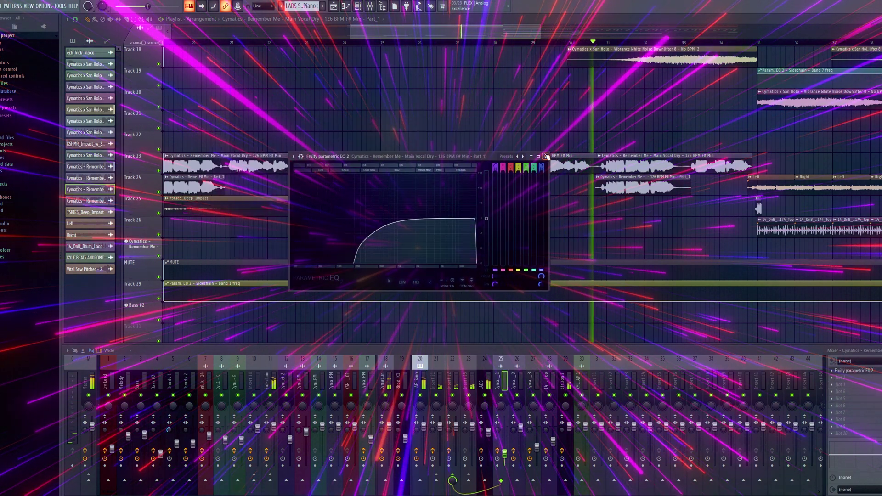
pyautogui.click(546, 156)
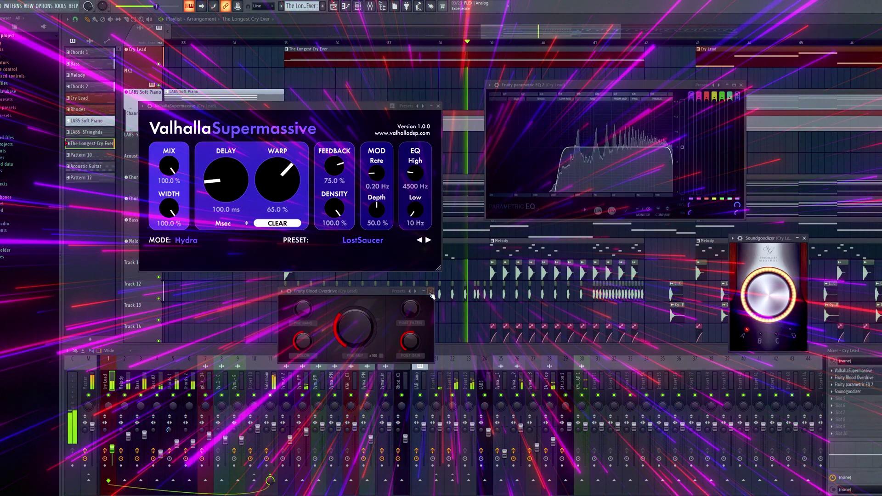
pyautogui.click(430, 291)
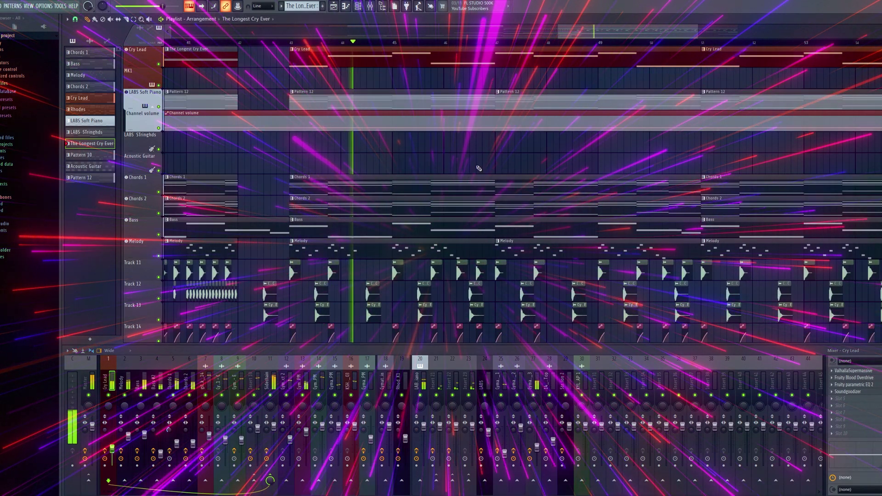
# Open Pattern 10 for editing and bring up the Channel Rack with F6
pyautogui.scroll(-6, 436, 102)
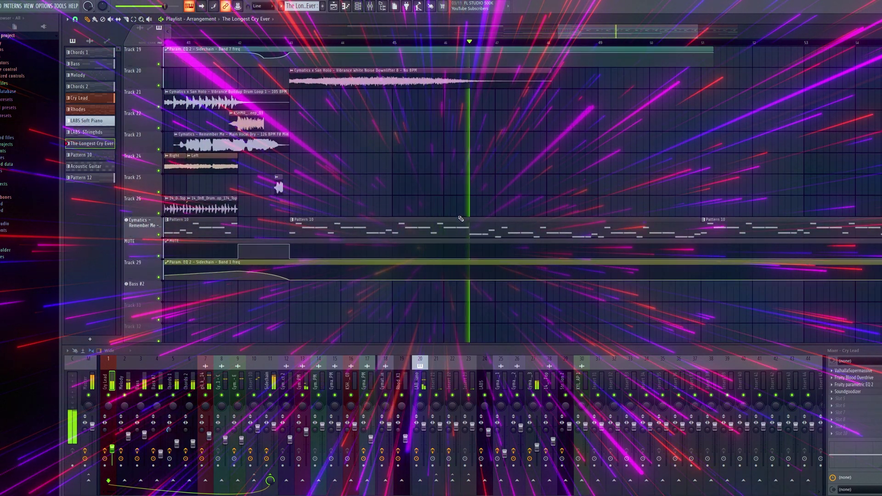
pyautogui.click(458, 222)
pyautogui.doubleClick(458, 221)
pyautogui.press('F6')
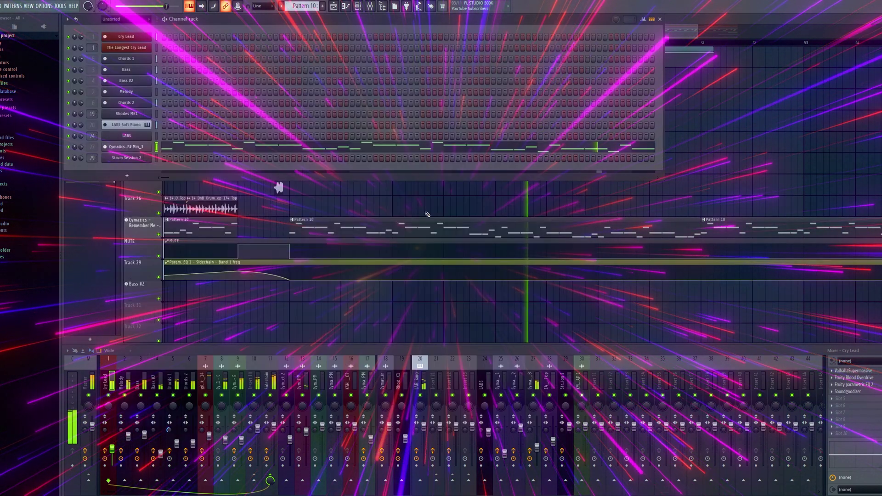
# Open the Cymatics vocal channel and load all effects on mixer insert 27
pyautogui.click(140, 148)
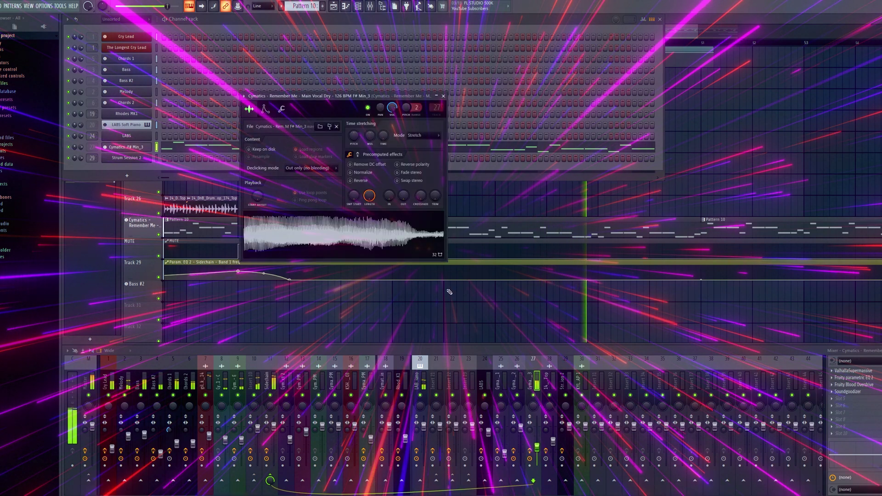
pyautogui.doubleClick(531, 449)
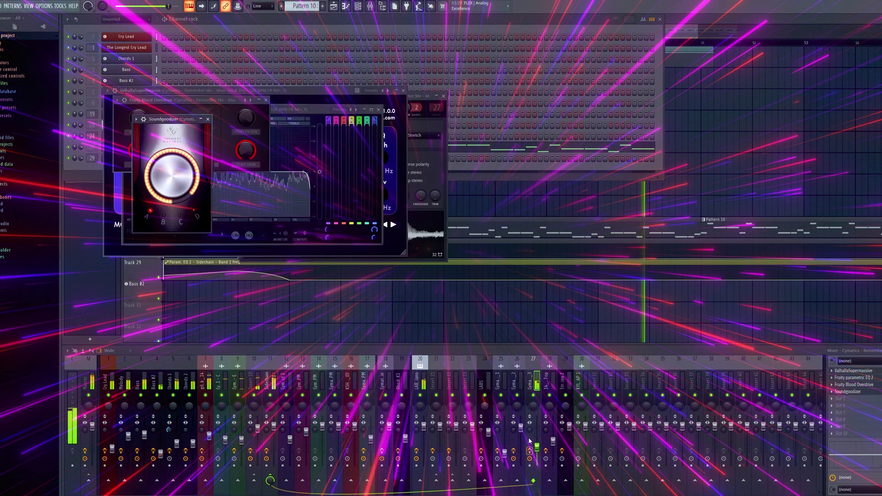
pyautogui.click(443, 96)
# Close the Blood Overdrive, Soundgoodizer, parametric EQ and Valhalla Supermassive windows, then select the Master track
pyautogui.moveTo(193, 99); pyautogui.dragTo(562, 114)
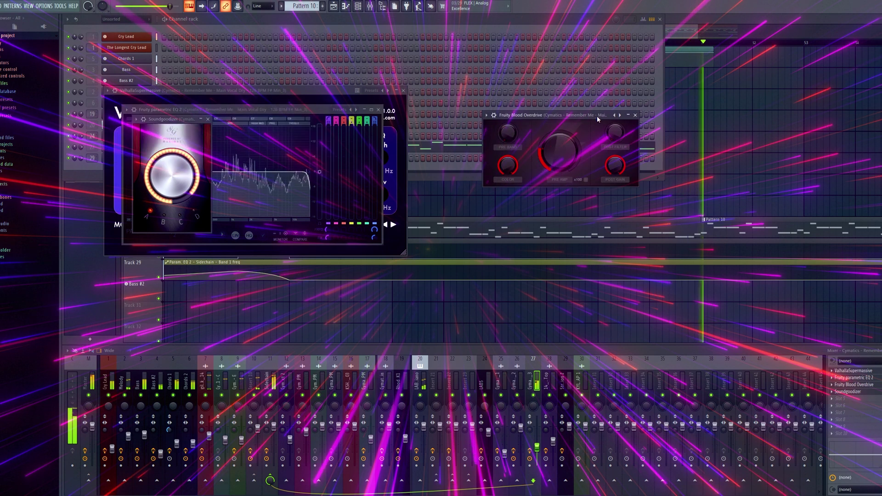
pyautogui.moveTo(174, 121); pyautogui.dragTo(651, 230)
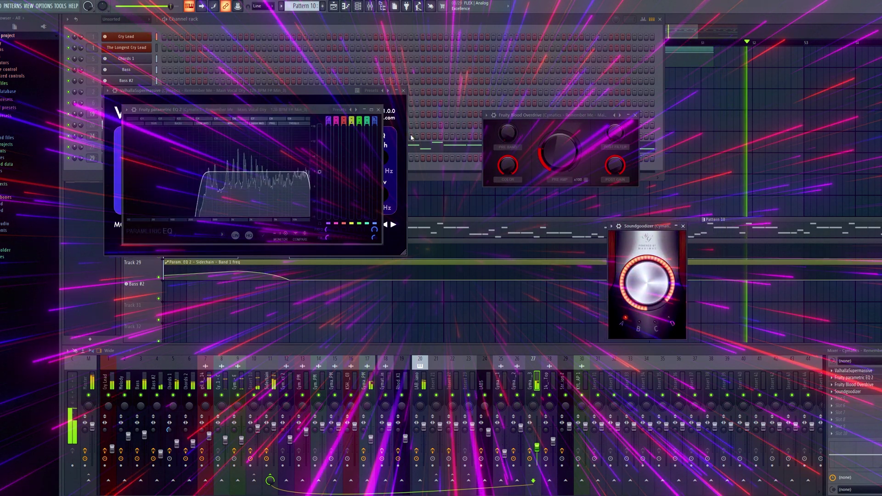
pyautogui.click(378, 109)
pyautogui.click(403, 90)
pyautogui.click(635, 115)
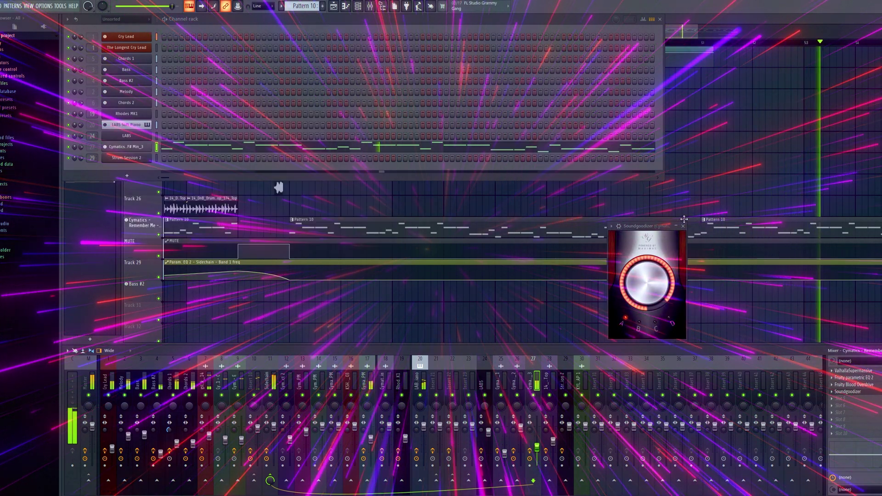
pyautogui.click(683, 226)
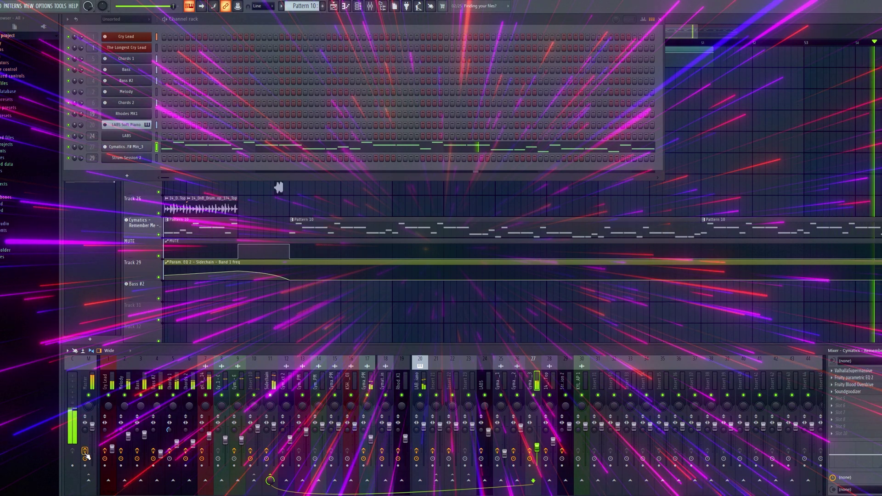
pyautogui.click(85, 382)
# Move Ozone 9 aside and view its Exciter and Dynamics module settings
pyautogui.moveTo(432, 91); pyautogui.dragTo(696, 80)
pyautogui.click(593, 114)
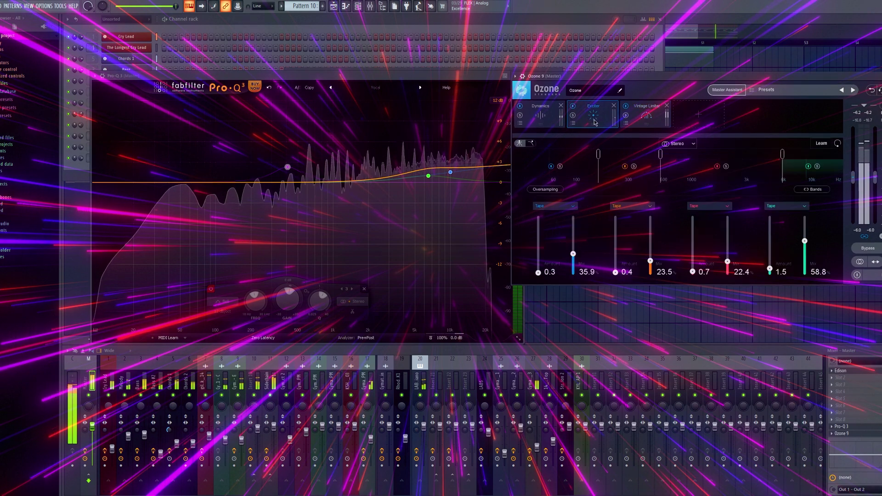
pyautogui.click(545, 118)
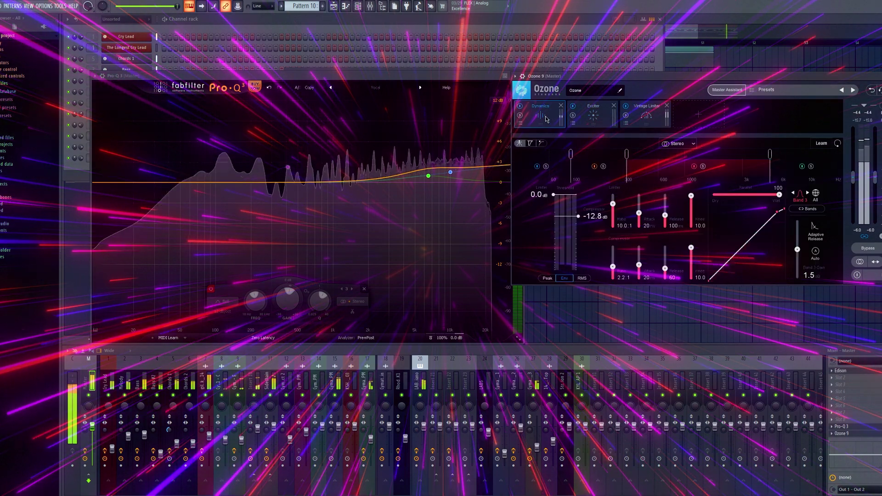